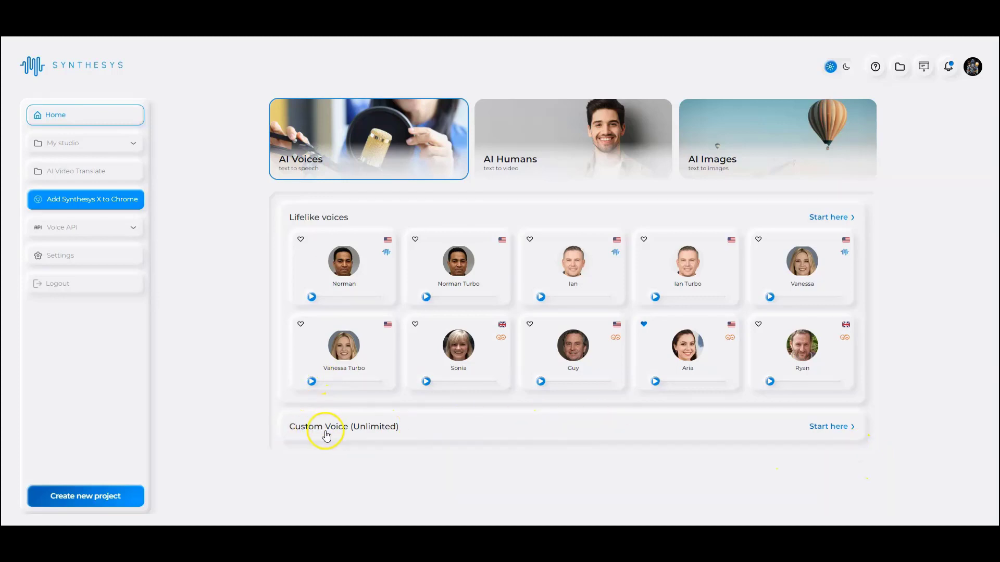
Step: Start adding an unlimited custom voice and name it SYN NY 3
click(827, 428)
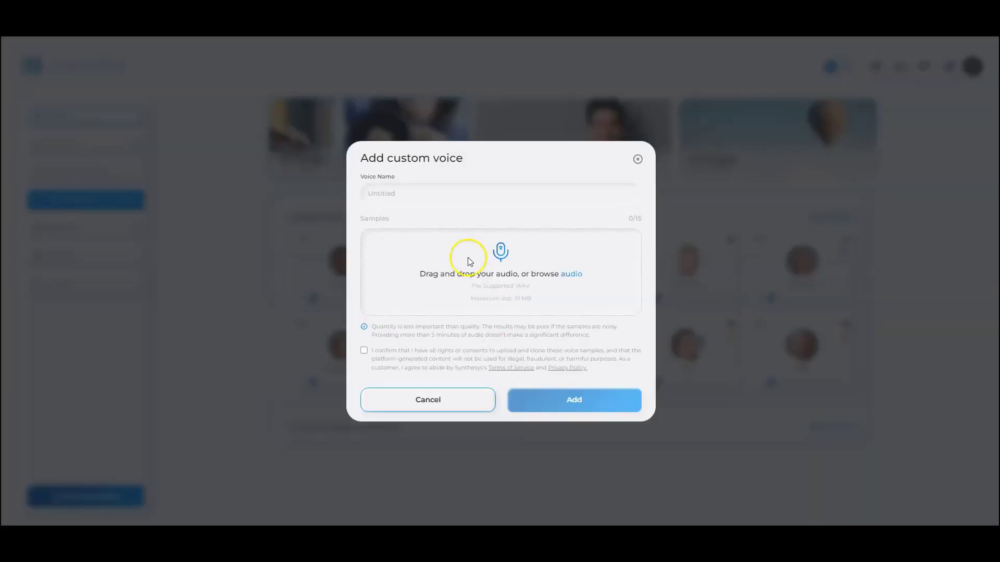
click(469, 199)
text(SYN NY 3)
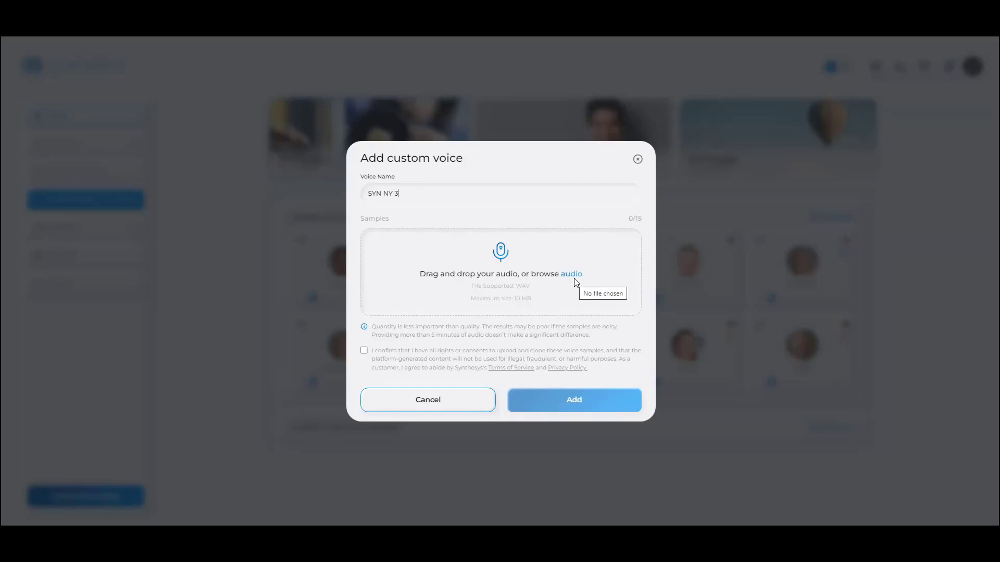
click(532, 290)
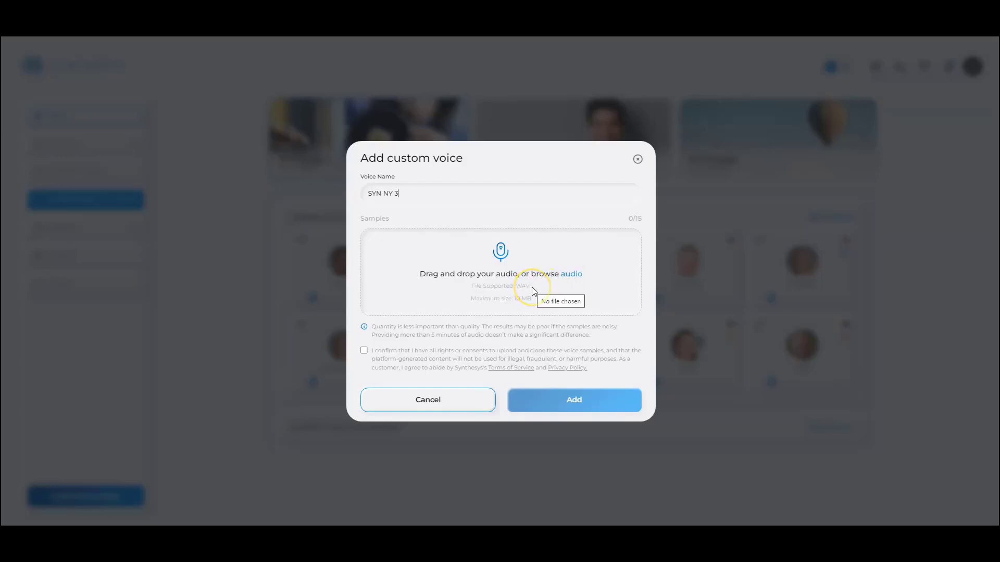
click(488, 303)
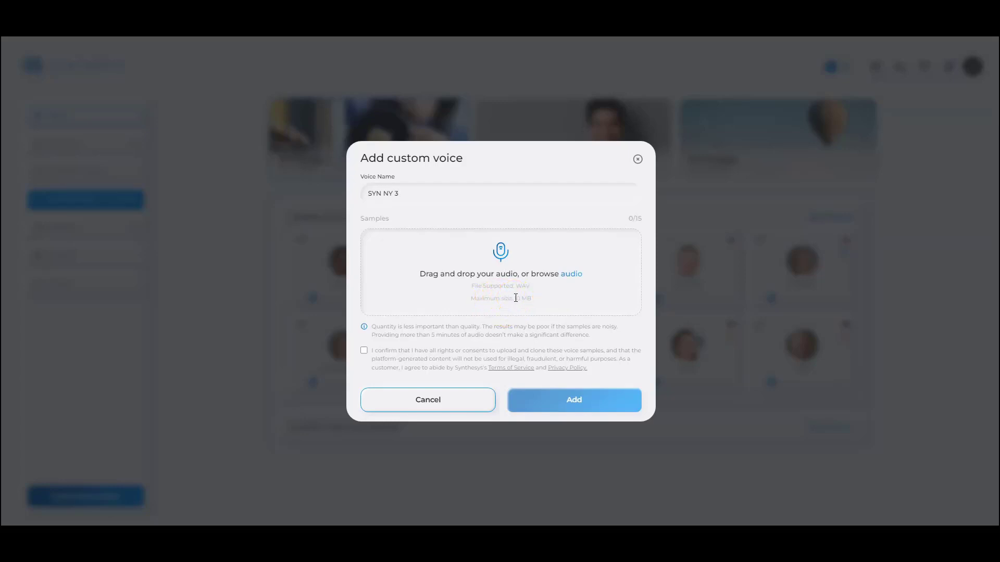
Step: Upload all the WAV voice samples in the Wav Voice Samples folder to the custom voice and review the sample list
click(573, 275)
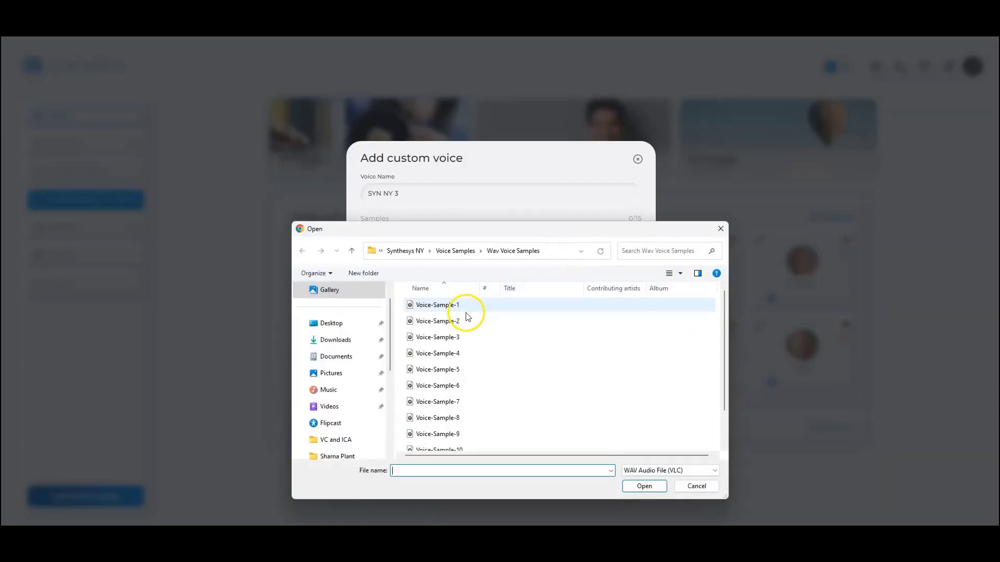
click(462, 306)
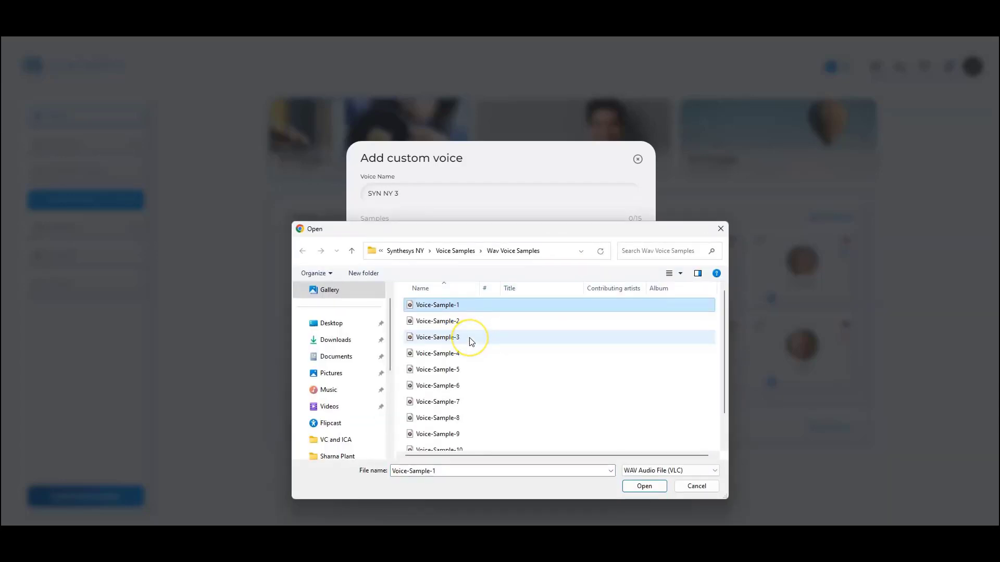
key(ctrl+a)
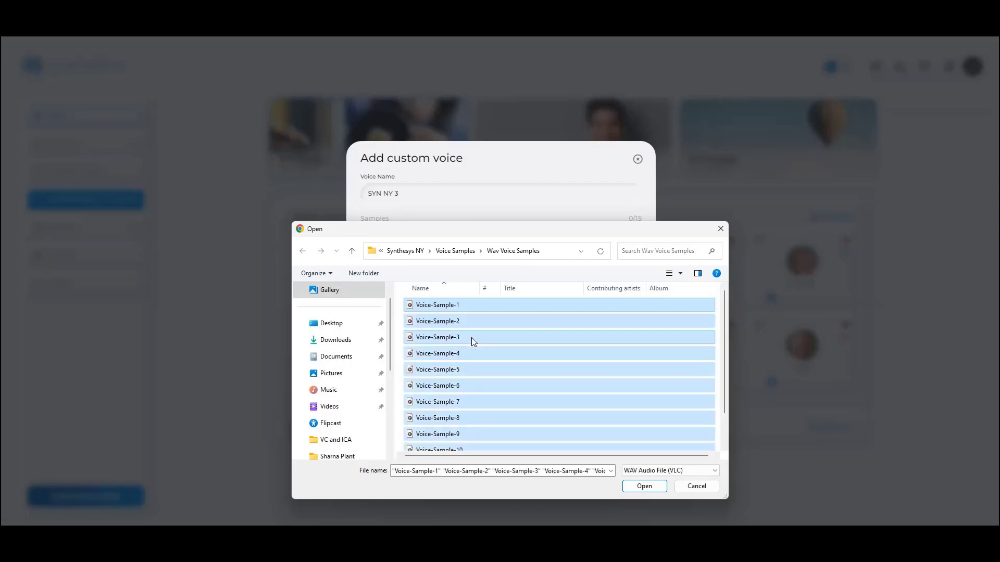
click(637, 487)
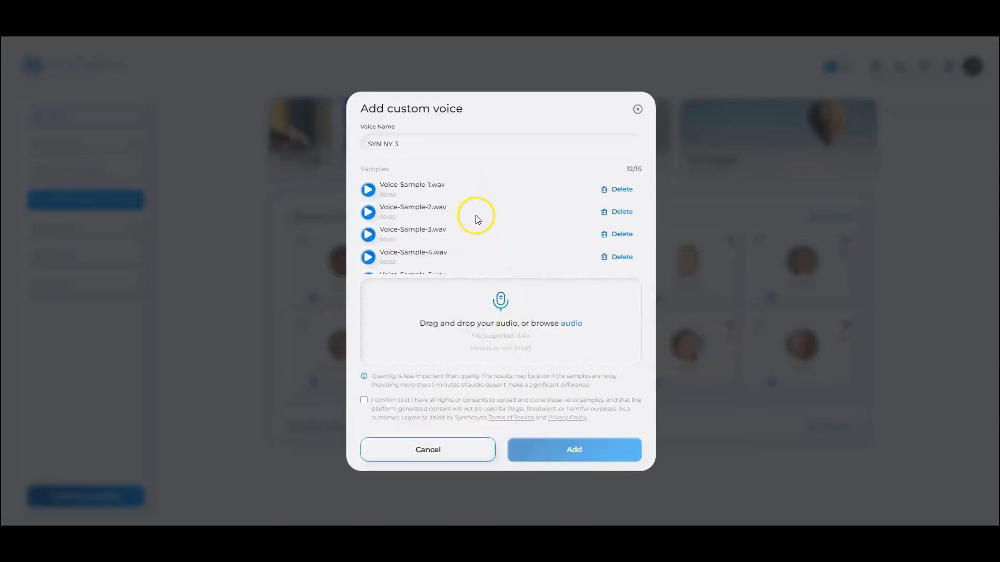
scroll(476, 214, down, 5)
scroll(486, 221, up, 5)
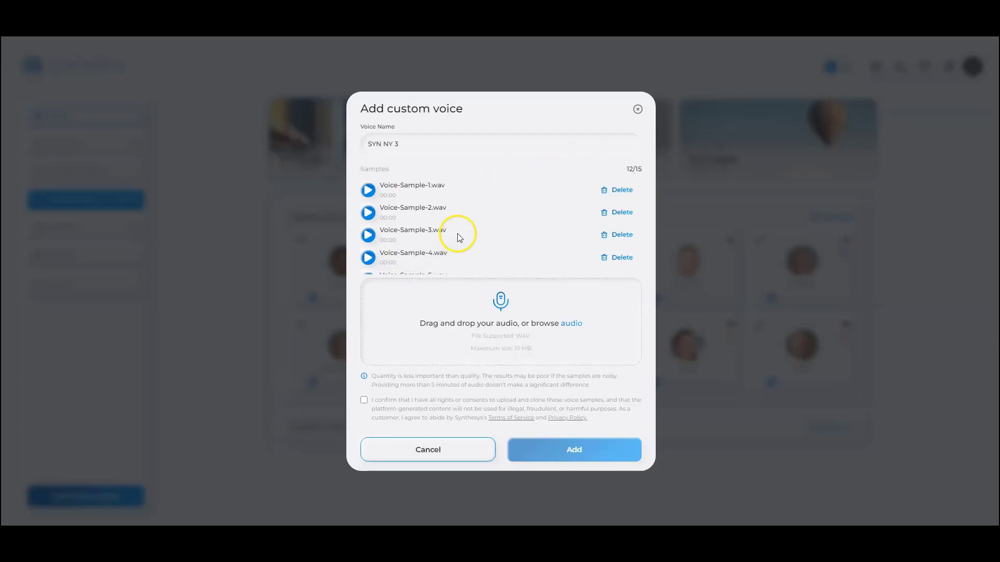
Step: Confirm the rights and consent to the uploaded voice samples and add the custom voice
click(364, 400)
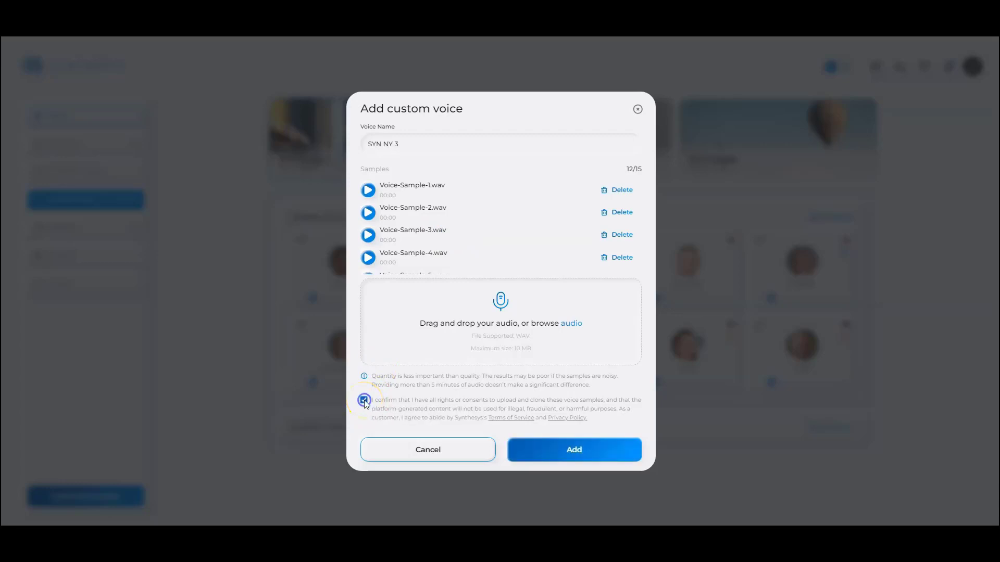
click(606, 453)
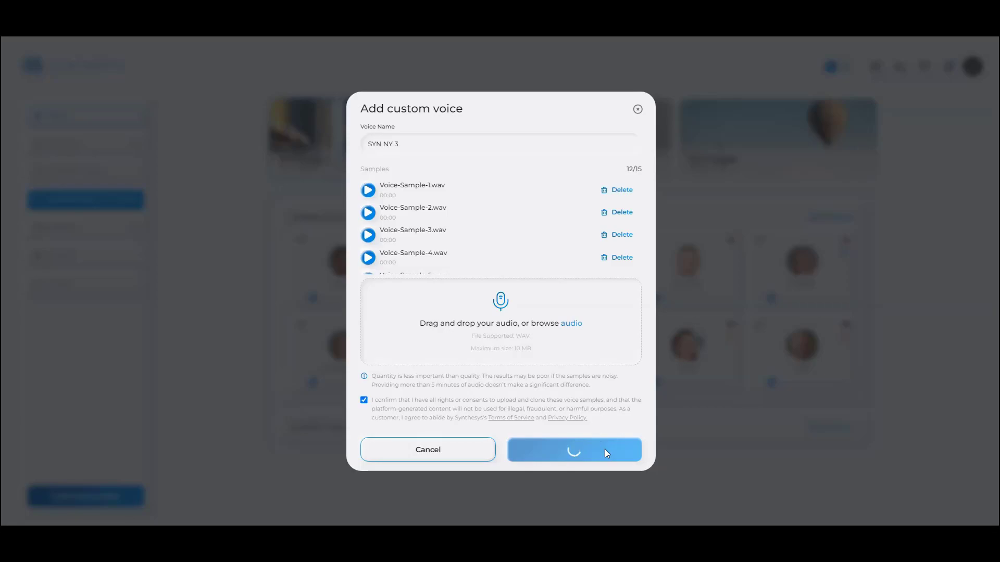
click(604, 451)
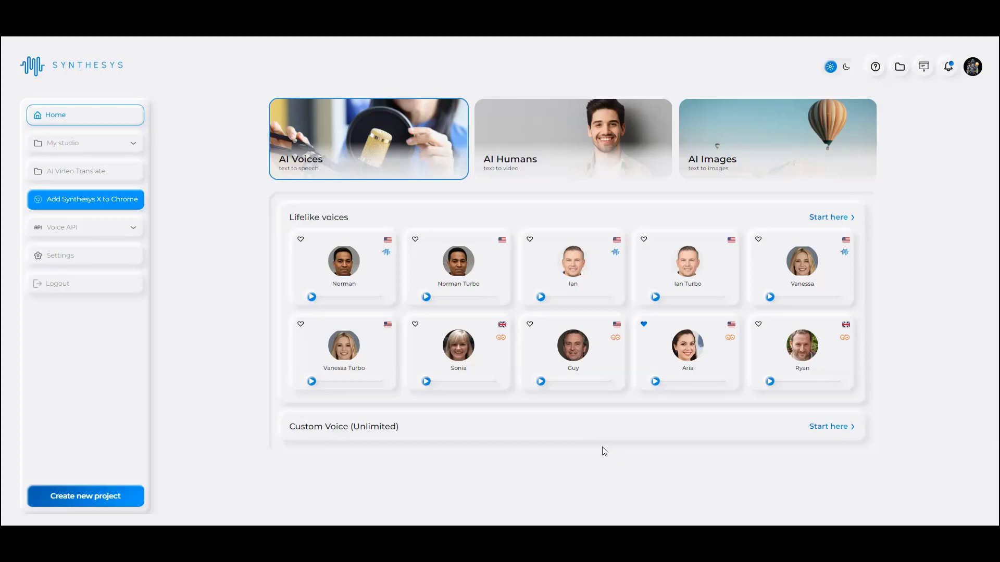
Step: Open the lifelike voices editor, filter the voice actors by the Custom type and add SYN NY 3
click(839, 221)
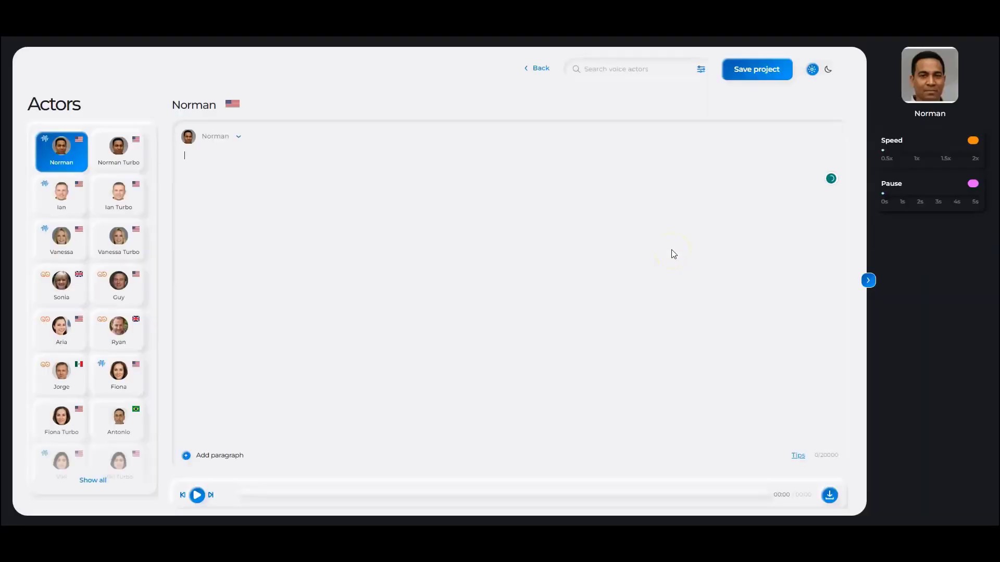
click(97, 484)
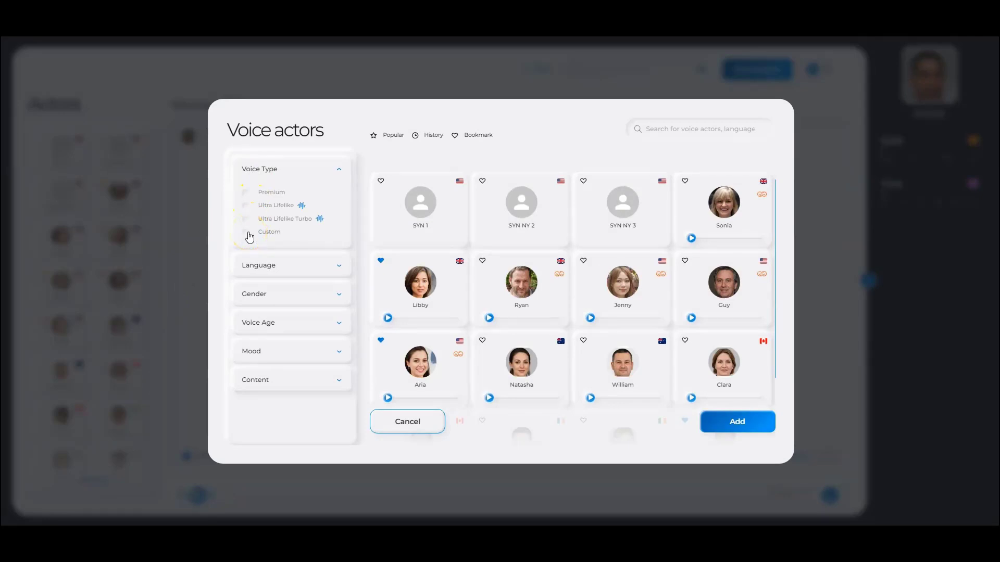
click(248, 235)
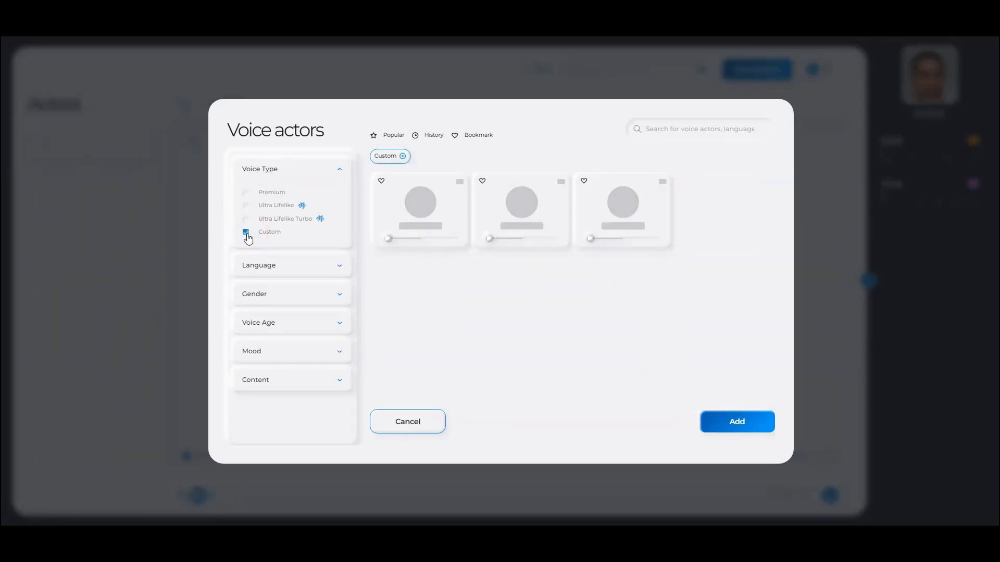
mouse_move(622, 204)
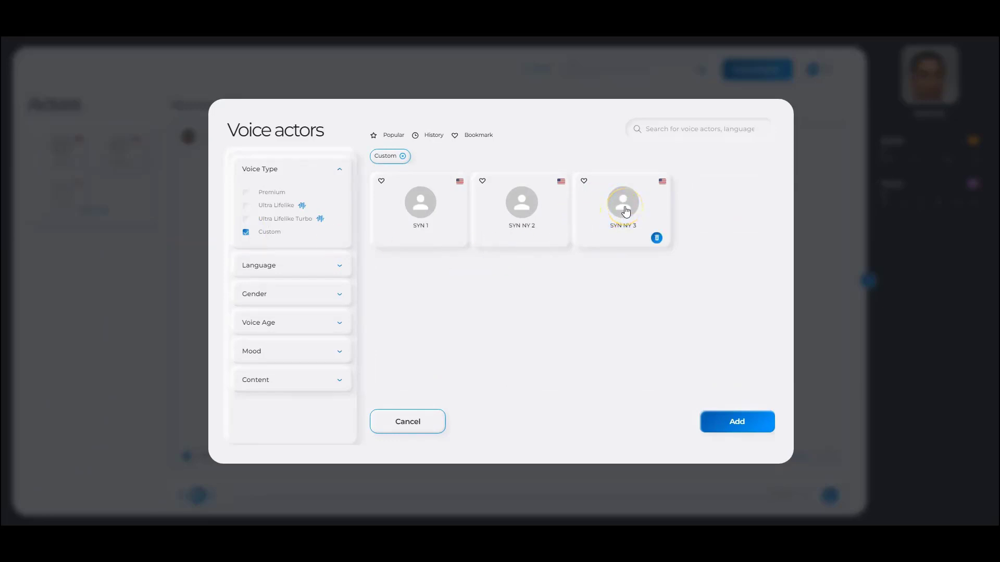
click(625, 211)
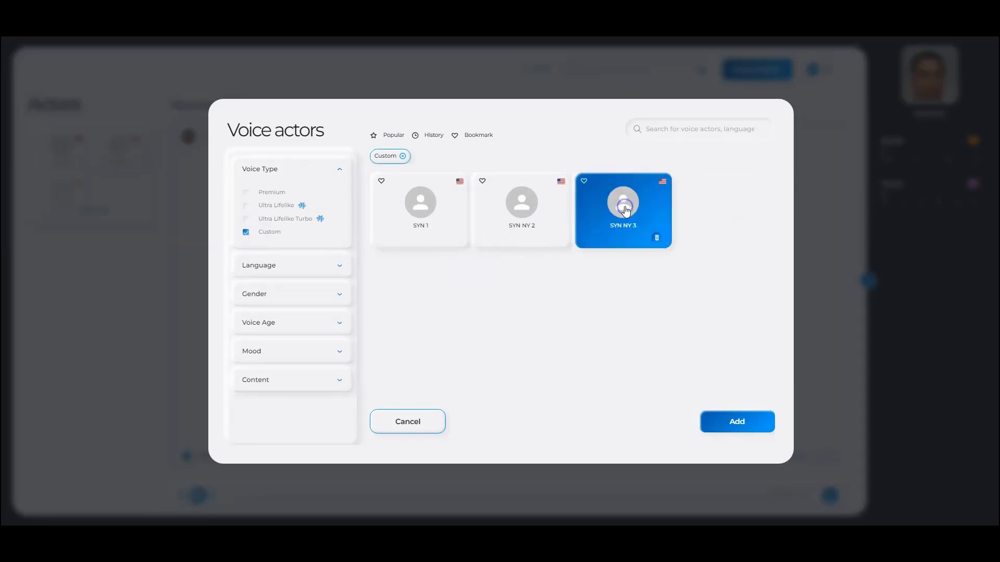
click(743, 424)
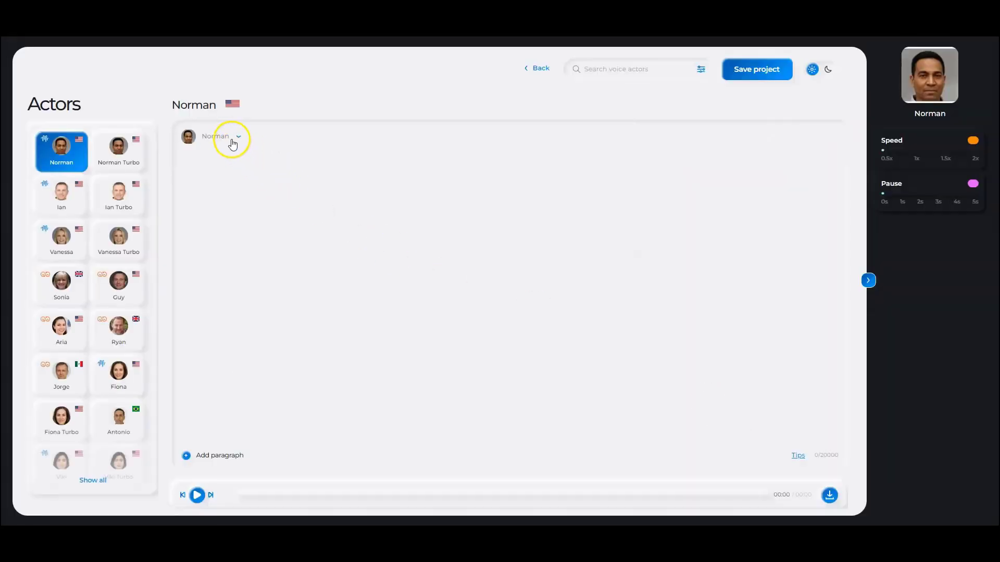
Step: Change the script paragraph's voice actor to SYN NY 3
click(233, 141)
click(225, 163)
click(383, 188)
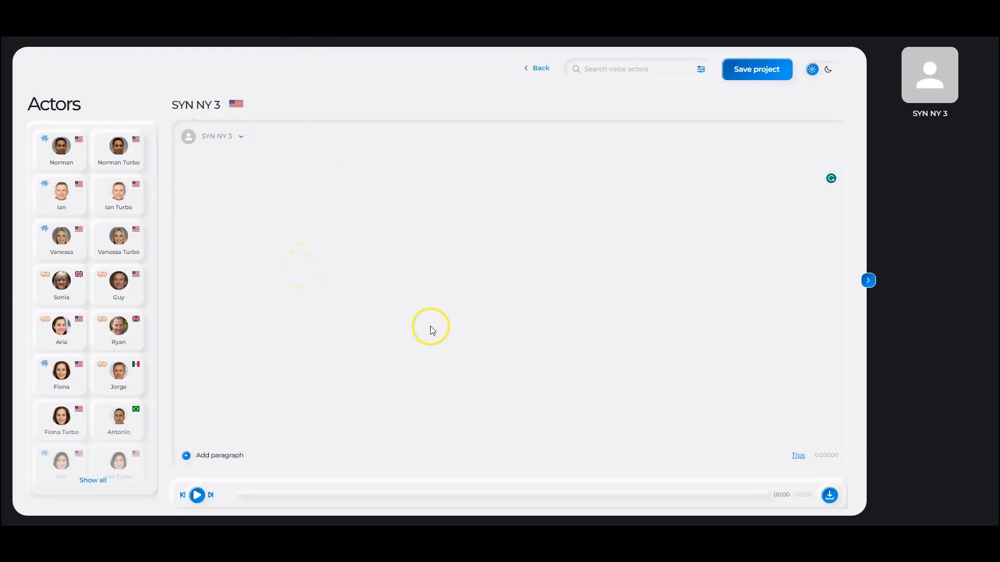
Step: Copy the Spanish welcome sentence from the Notepad script and paste it into the SYN NY 3 paragraph
mouse_move(650, 546)
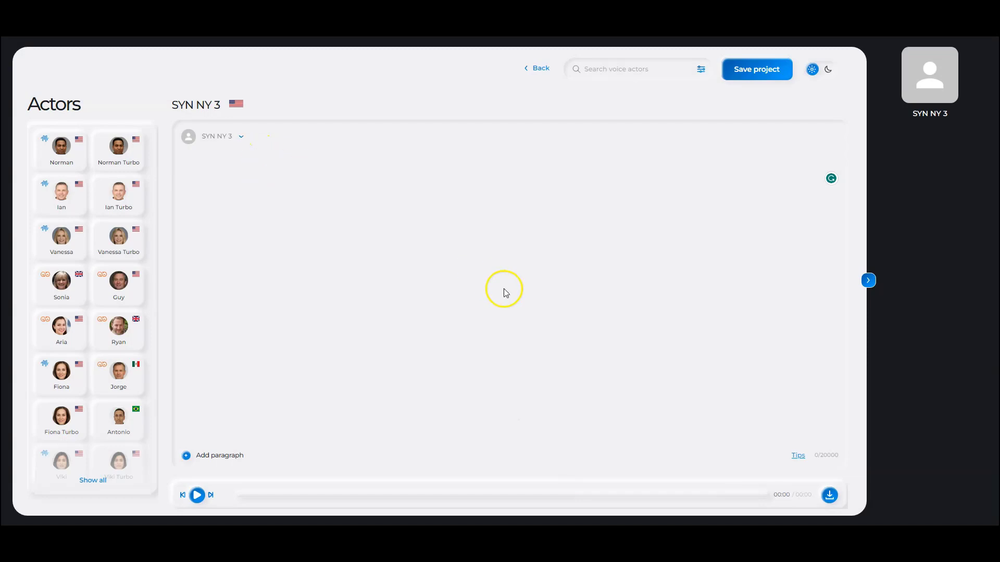
click(651, 547)
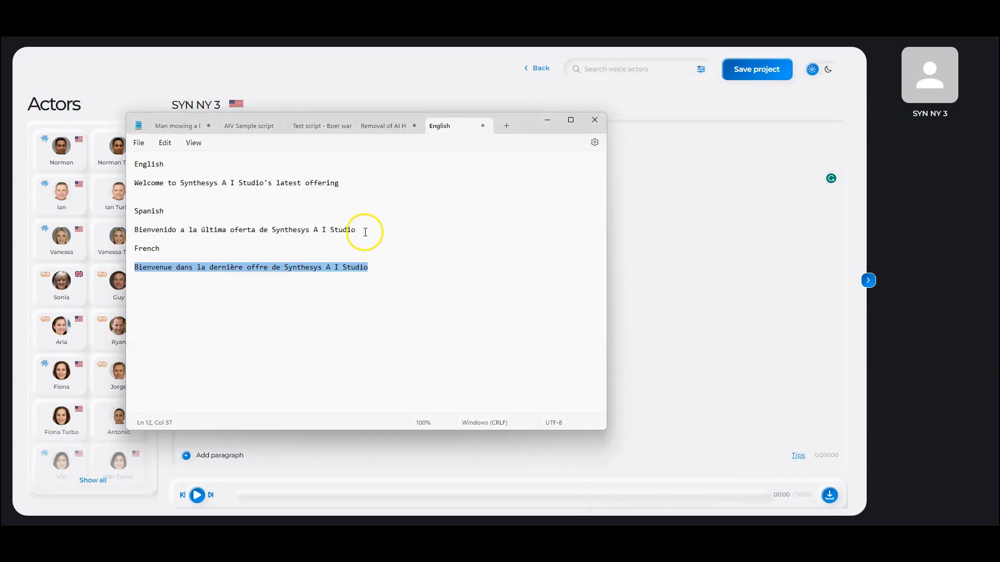
drag(364, 230, 128, 225)
key(ctrl+c)
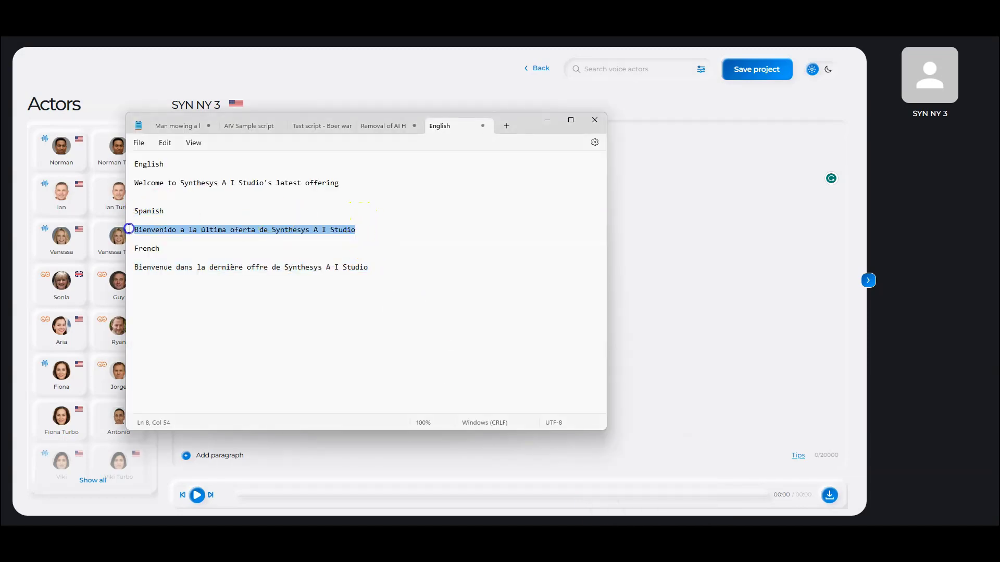
click(659, 228)
key(ctrl+v)
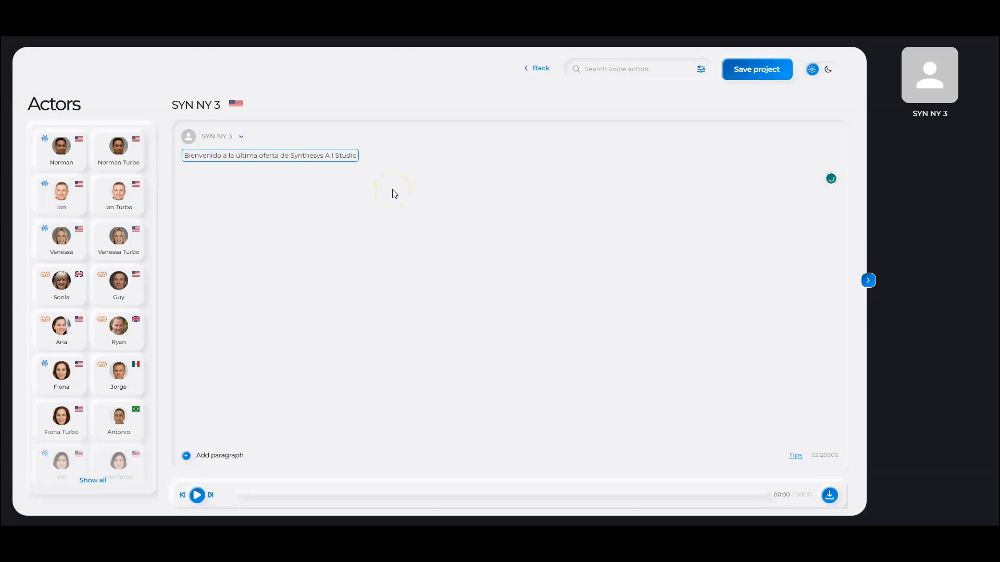
Step: Replace the paragraph's text with the French sentence "Bienvenue dans la dernière offre de Synthesys A I Studio" copied from Notepad
triple_click(270, 166)
key(BackSpace)
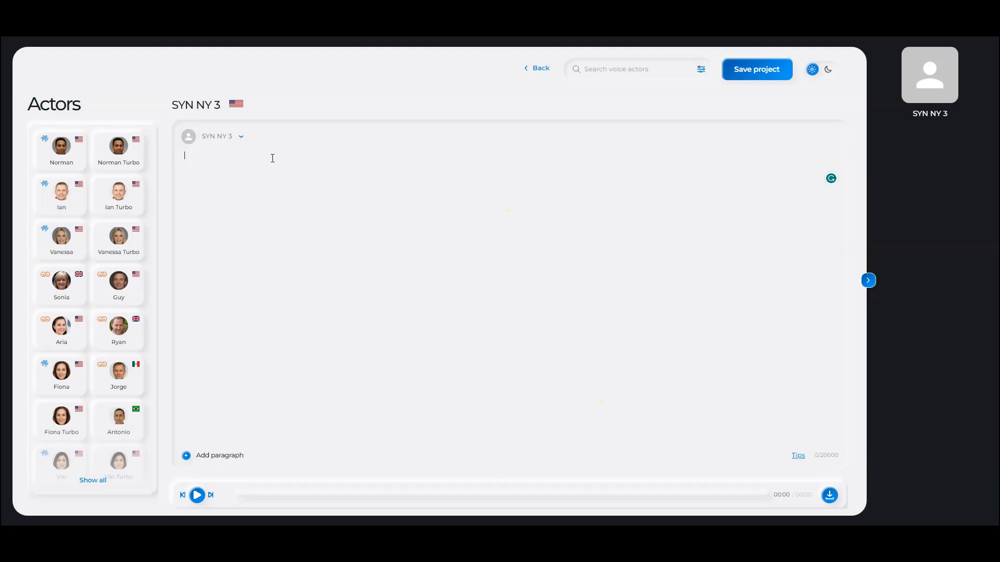
click(623, 541)
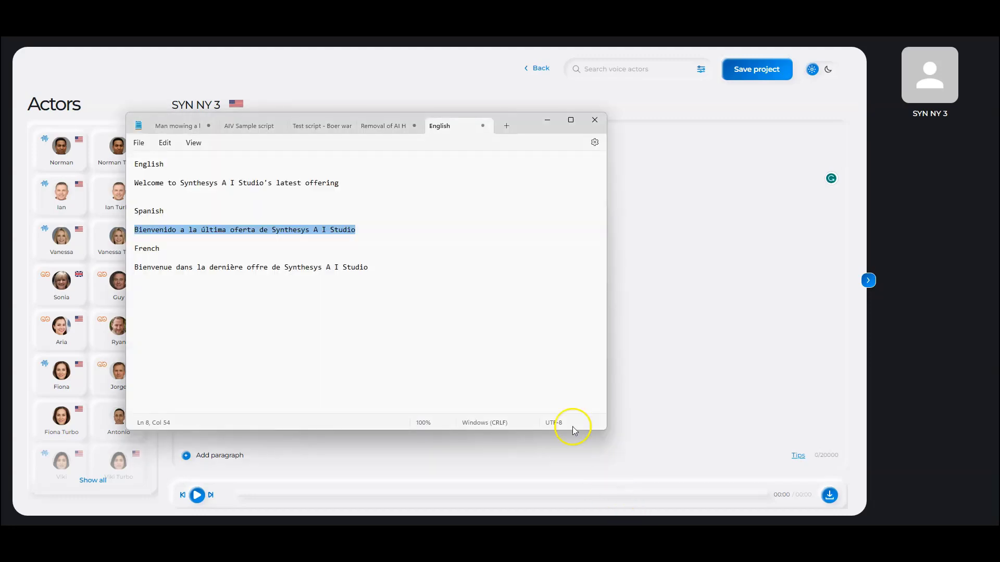
drag(371, 268, 122, 270)
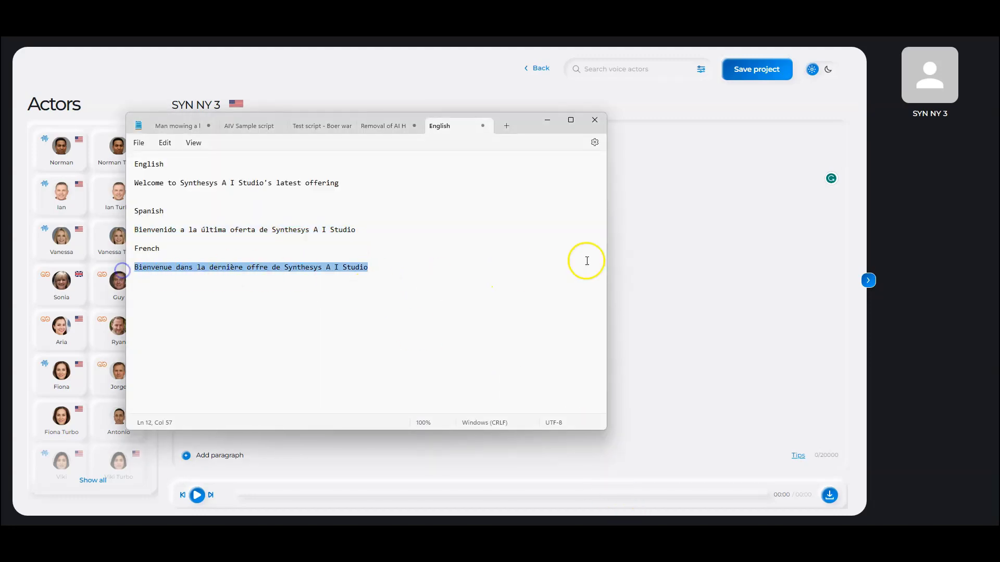
key(ctrl+c)
click(638, 252)
key(ctrl+v)
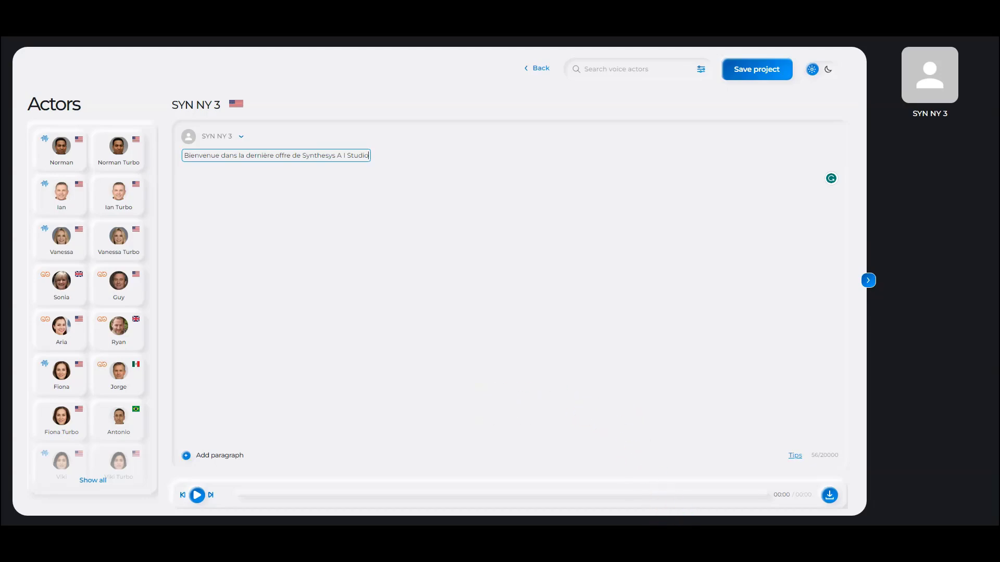
mouse_move(697, 546)
click(677, 484)
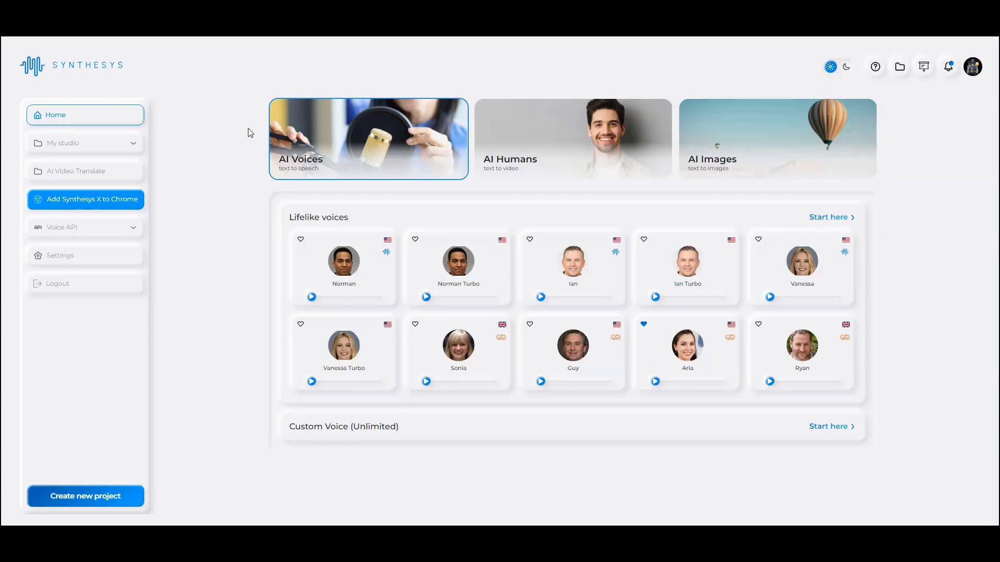
Step: Start adding a custom AI Humans avatar of the Instant Humatar type and set the actor's name to ICA 1
click(572, 174)
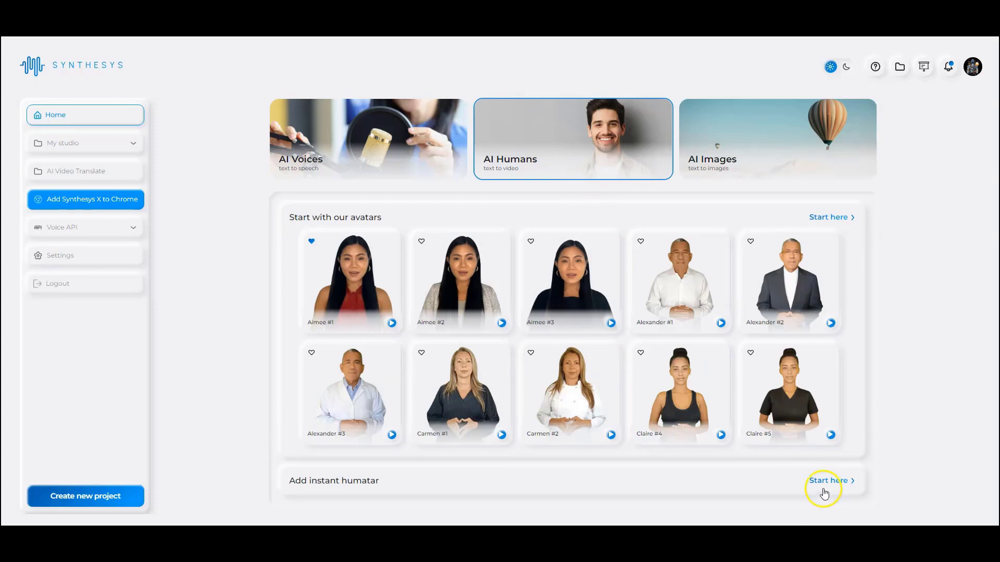
click(824, 489)
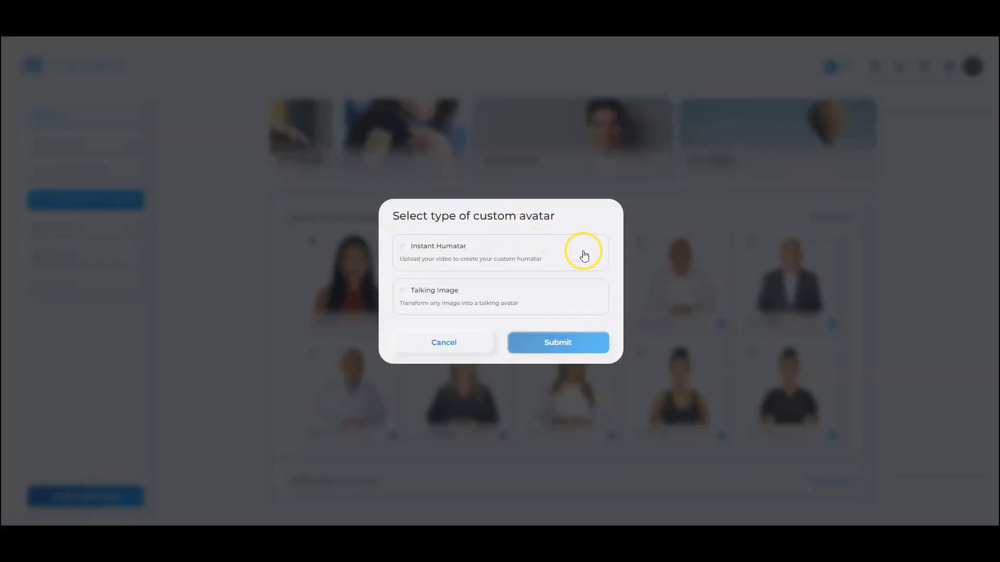
click(428, 253)
click(577, 350)
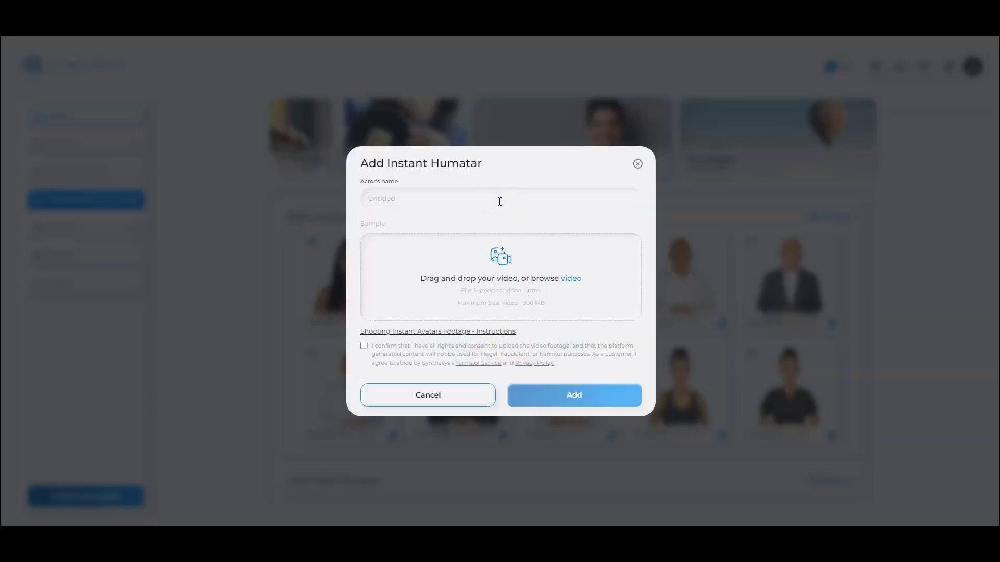
text(ICA 1)
click(509, 231)
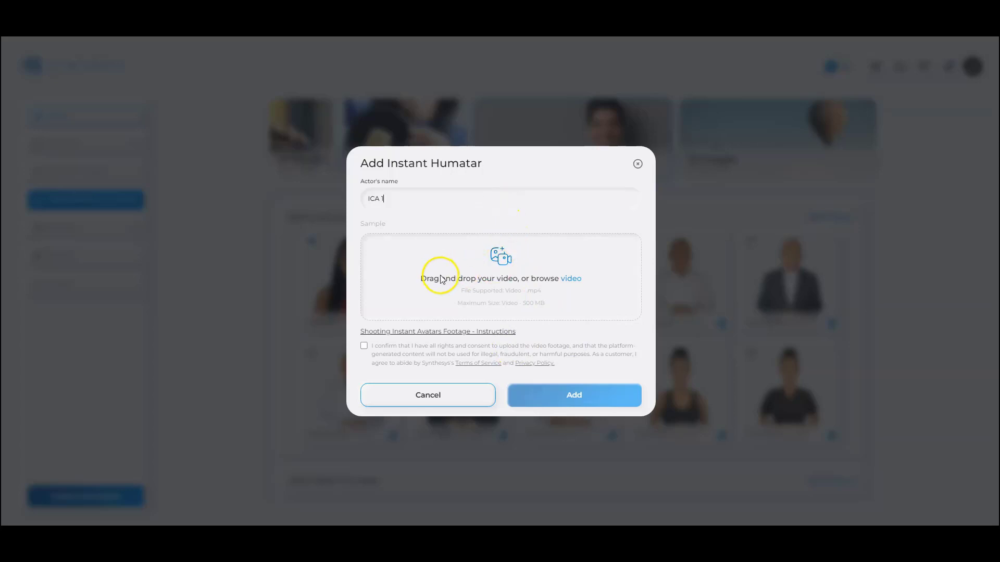